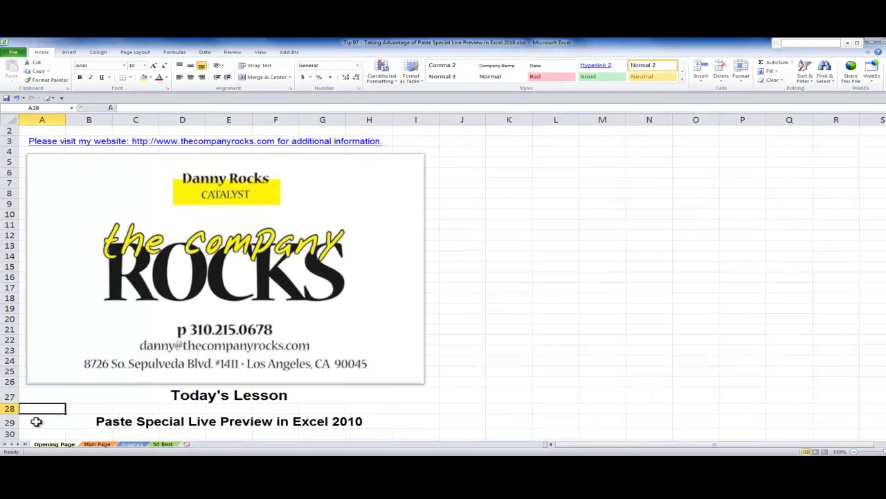
# - Switch to the Main Page sheet holding the ABC Corporation Region 1–5 sales table
pyautogui.click(38, 418)
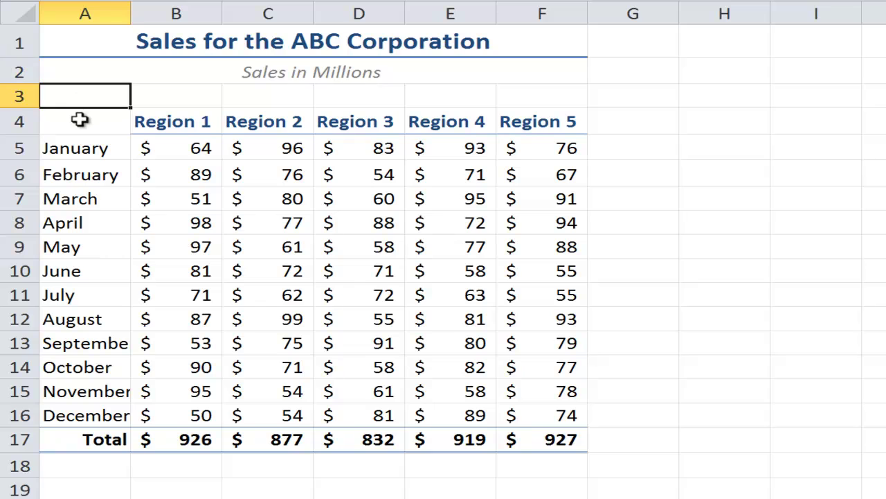
# - Copy the sales table A4:F17 and pick H4 as the paste destination
pyautogui.moveTo(79, 118); pyautogui.dragTo(521, 430)
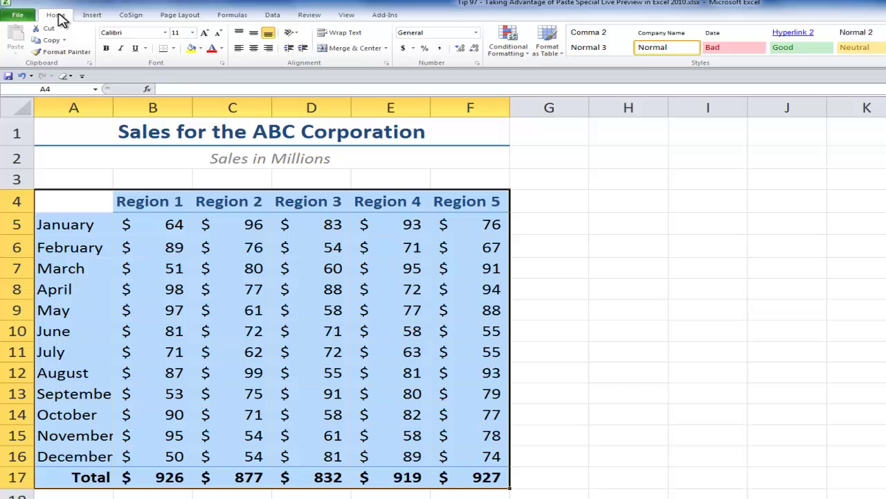
pyautogui.click(51, 40)
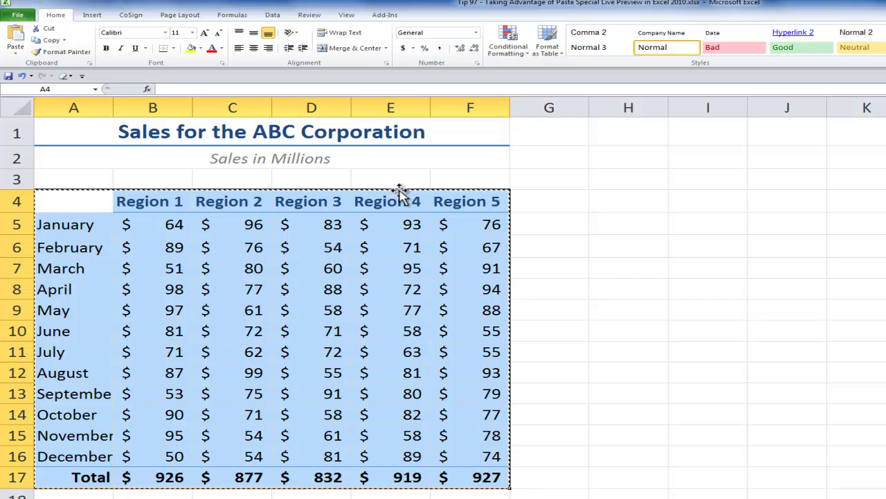
pyautogui.click(630, 201)
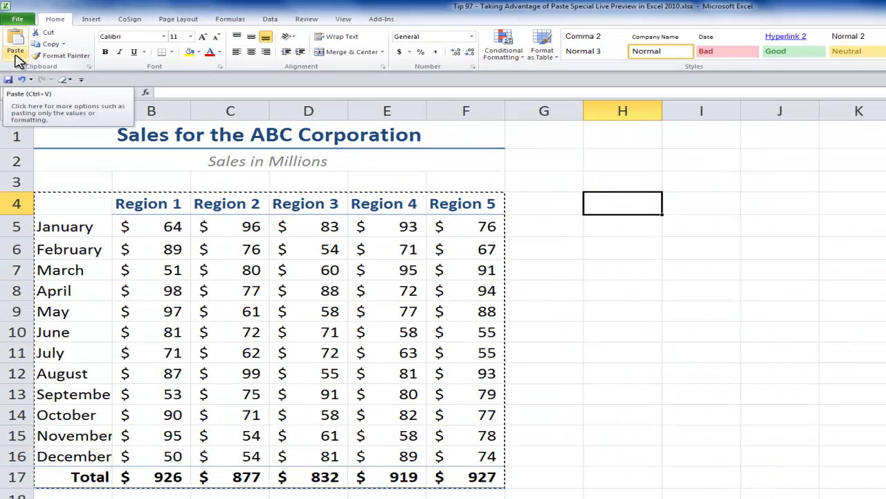
# - Bring up the Paste Special dialog from the Paste dropdown for the copied table
pyautogui.click(16, 61)
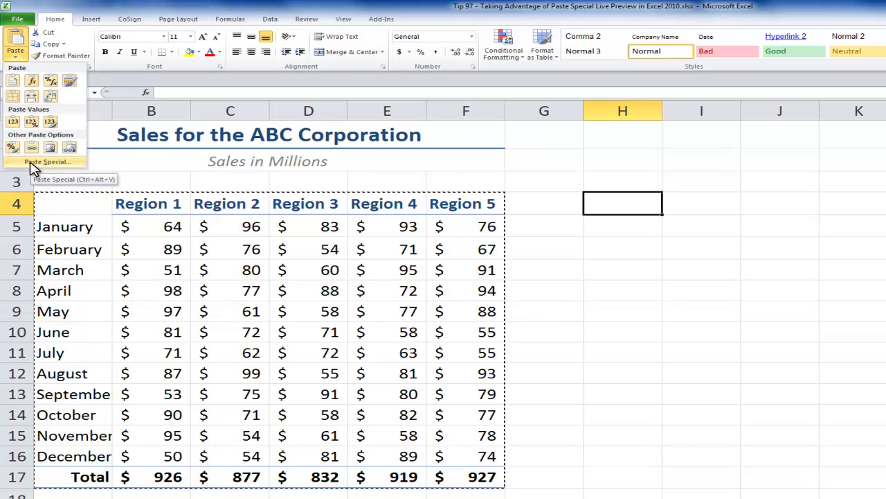
pyautogui.click(31, 165)
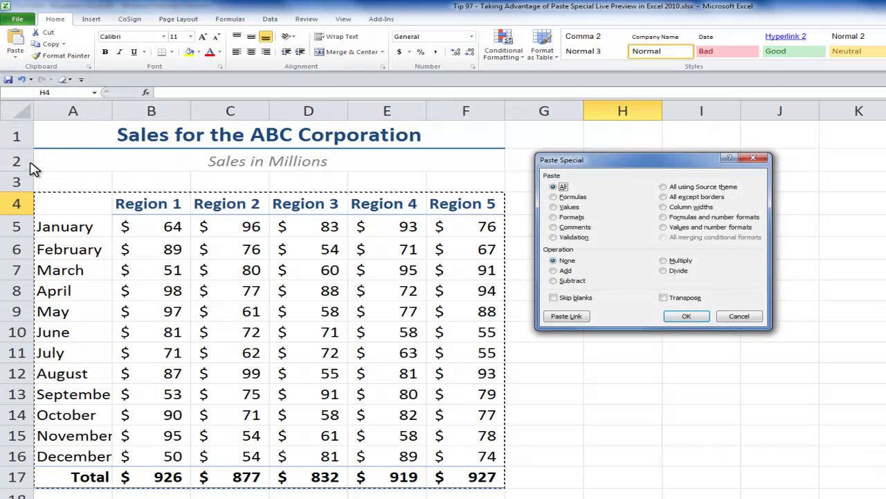
pyautogui.click(751, 320)
# - Close the Paste Special dialog with Esc and copy the $1.00 value in C1
pyautogui.press('Escape')
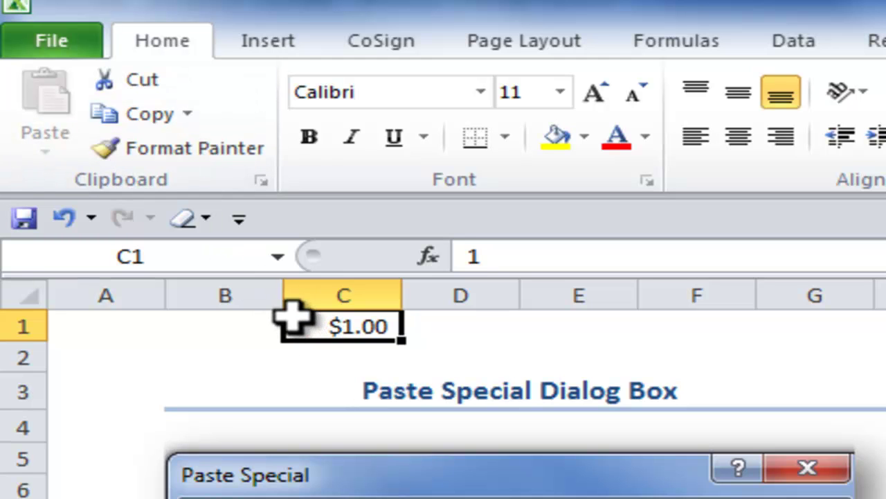
pyautogui.hotkey('ctrl', 'c')
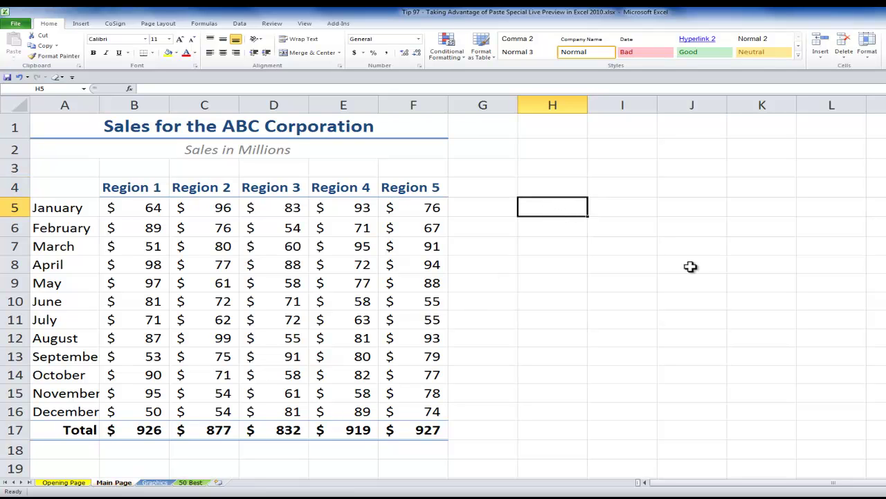
# - Enter the numbers 1, 2, 3, 4, 5 across cells H5 to L5
pyautogui.write('1')
pyautogui.press('Tab')
pyautogui.write('2')
pyautogui.press('Tab')
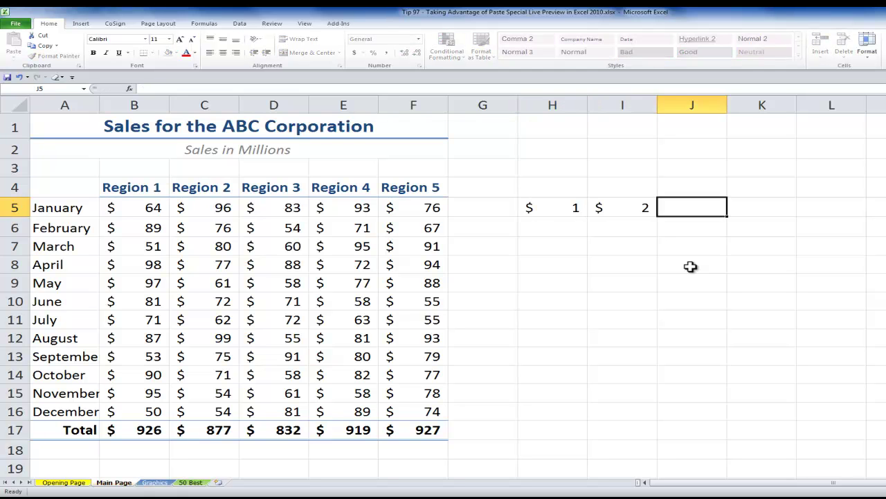
pyautogui.write('3')
pyautogui.press('Tab')
pyautogui.write('4')
pyautogui.press('Tab')
pyautogui.write('5')
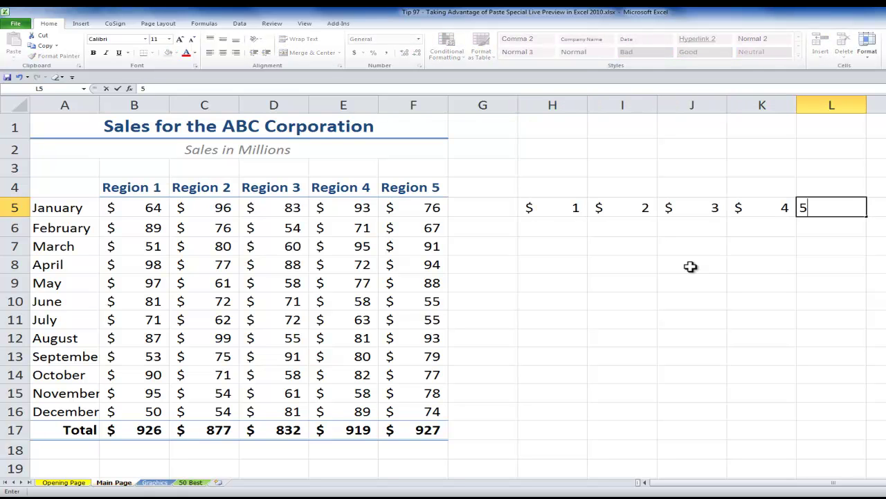
pyautogui.hotkey('shift', 'Tab')
pyautogui.press('Tab')
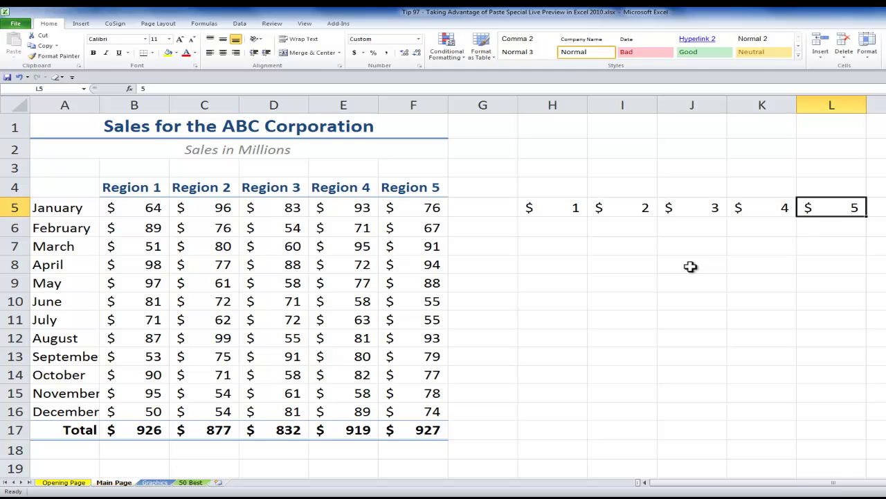
# - Clear the currency formatting from H5:L5, then select the January figures B5:F5
pyautogui.hotkey('ctrl', 'shift', 'Left')
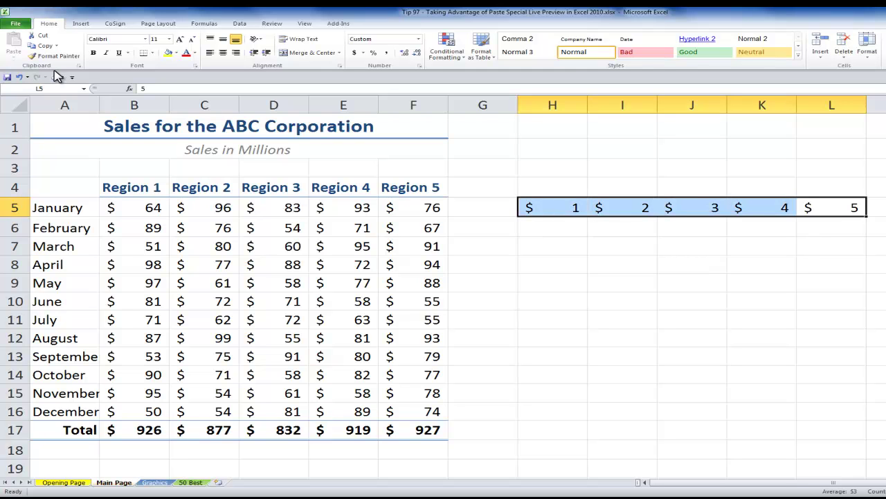
pyautogui.click(60, 77)
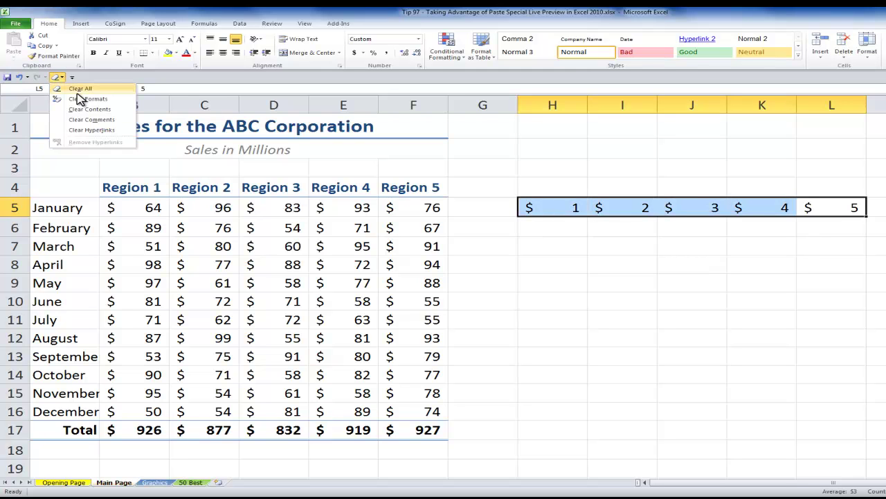
pyautogui.click(77, 99)
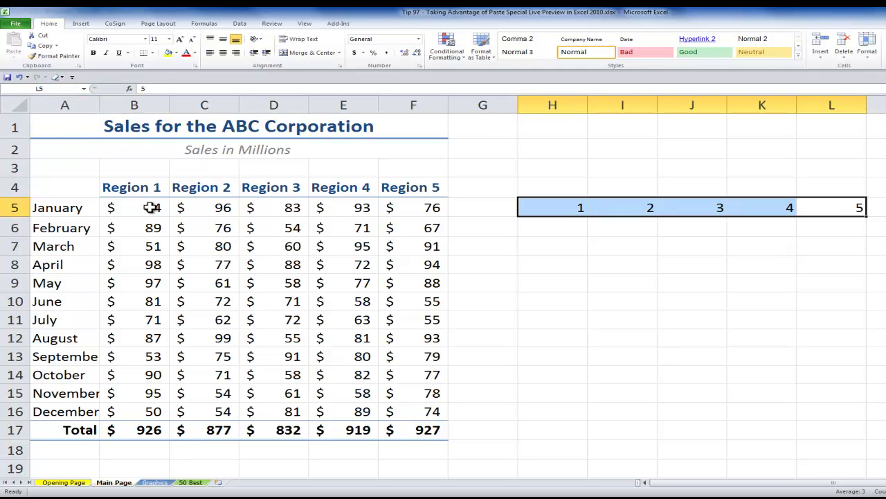
pyautogui.moveTo(148, 207); pyautogui.dragTo(414, 213)
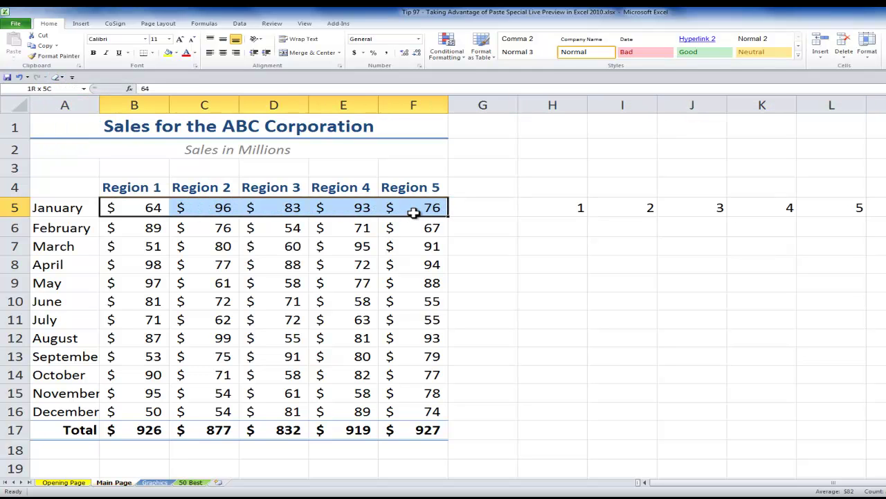
# - Copy the January row B5:F5 and paste only its Formatting onto H5:L5
pyautogui.click(43, 45)
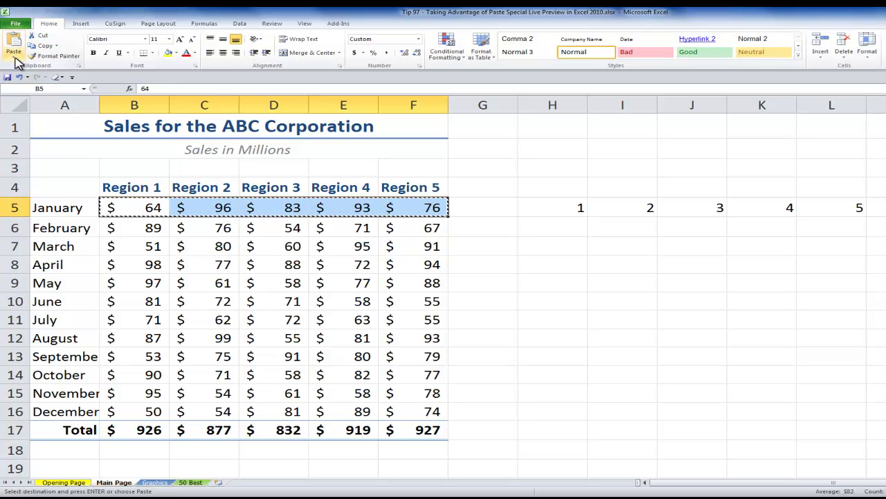
pyautogui.click(13, 59)
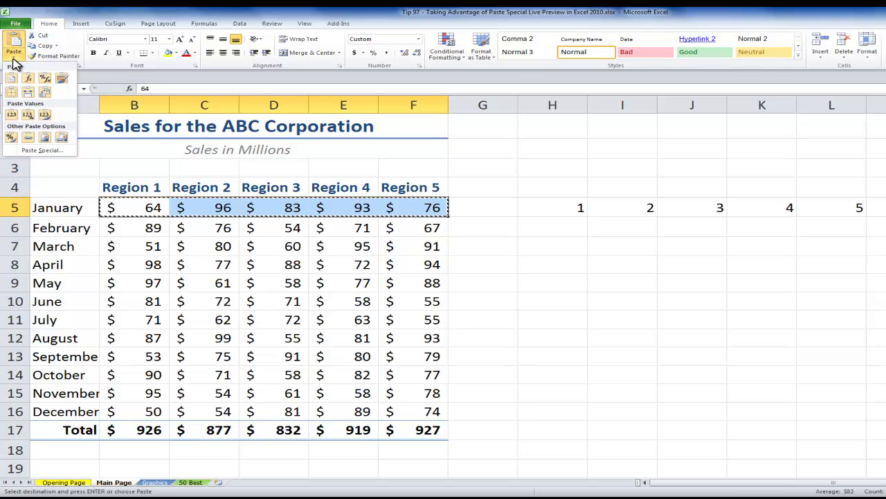
pyautogui.click(14, 58)
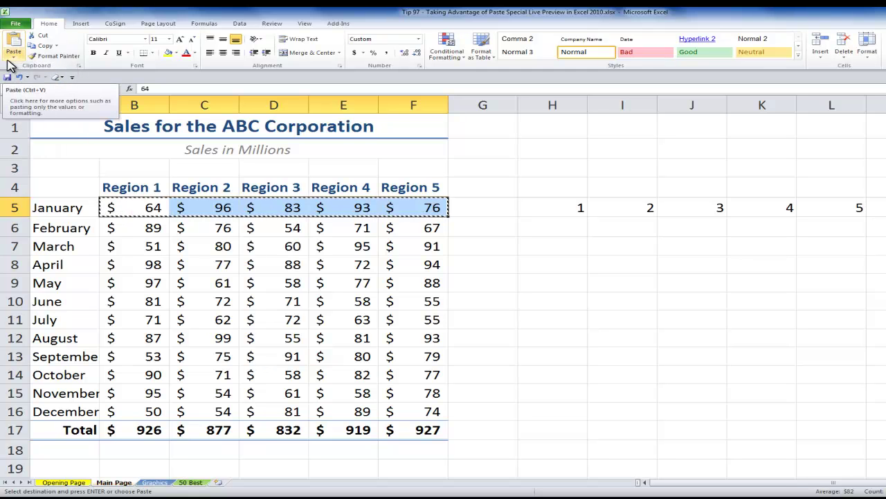
pyautogui.moveTo(564, 207); pyautogui.dragTo(835, 207)
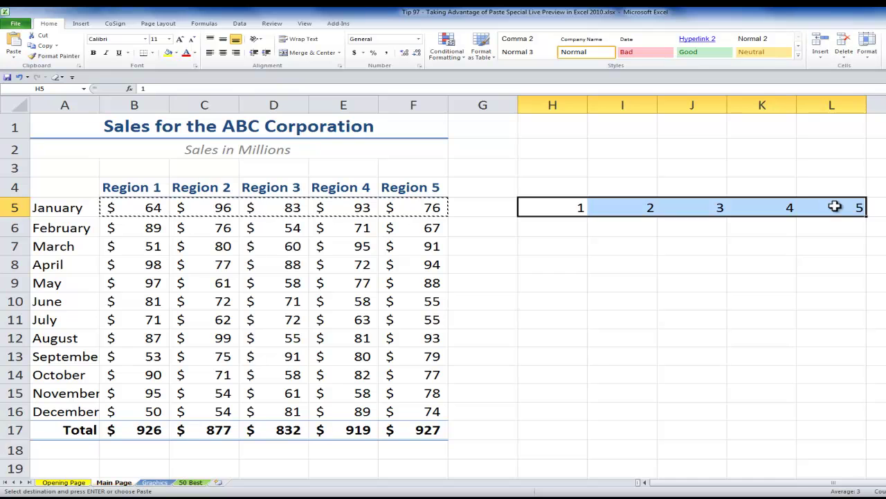
pyautogui.rightClick(562, 207)
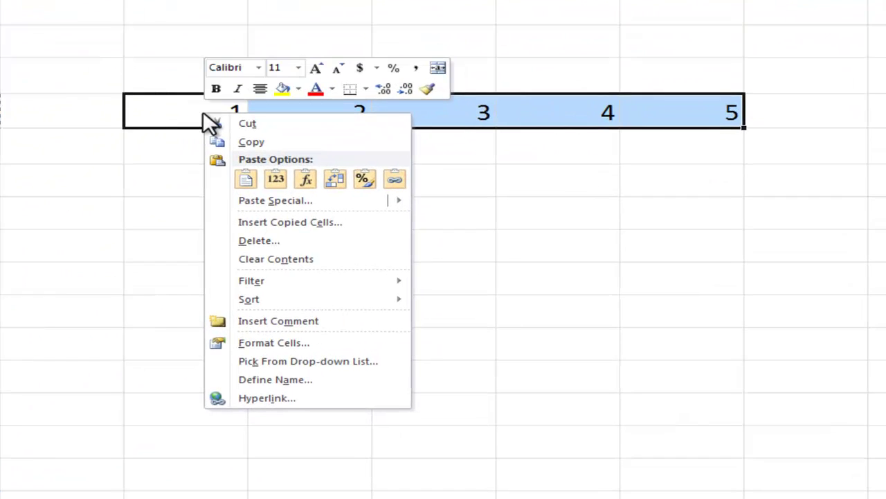
pyautogui.click(234, 177)
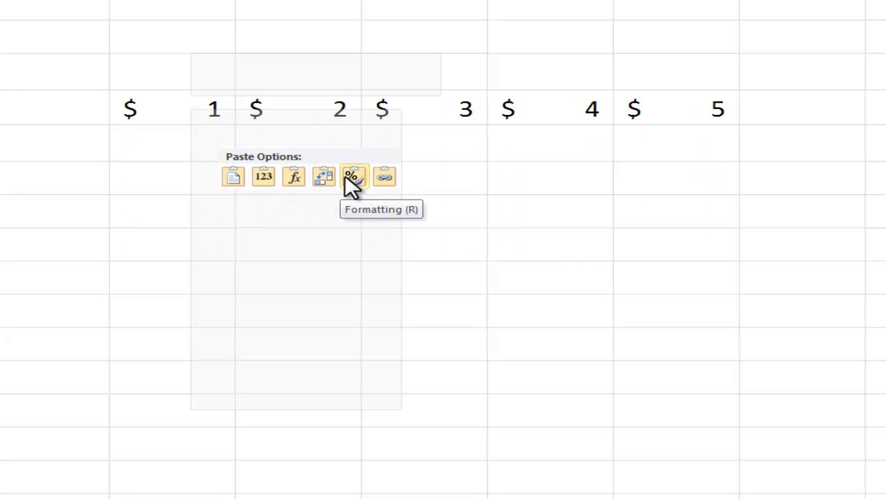
pyautogui.click(352, 176)
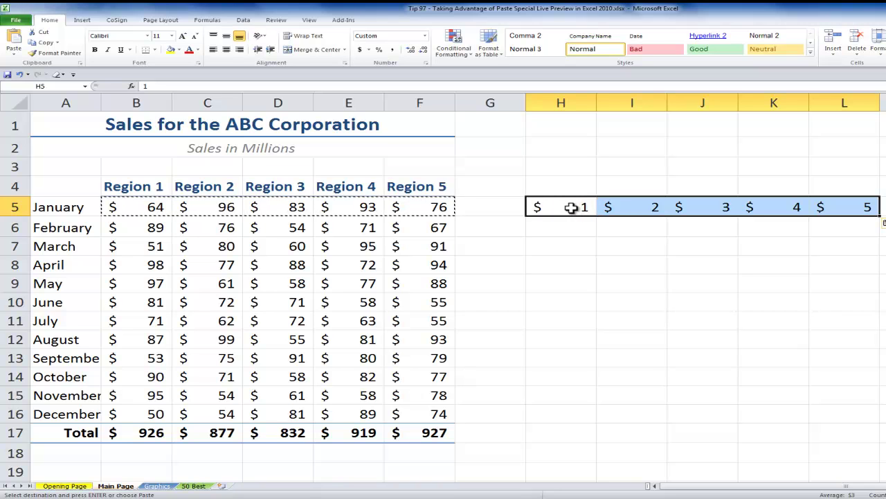
# - Paste Link the January figures B5:F5 into H5:L5, so H5 reads =B5
pyautogui.press('Escape')
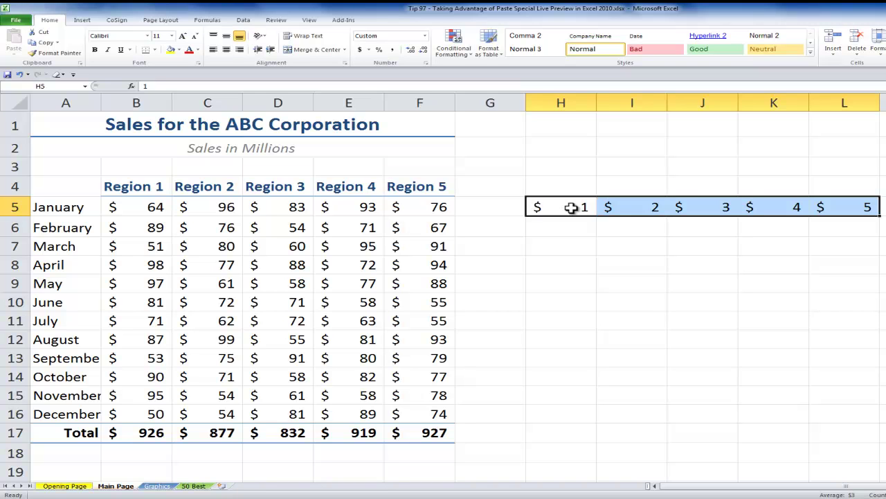
pyautogui.click(140, 206)
pyautogui.moveTo(141, 206); pyautogui.dragTo(434, 206)
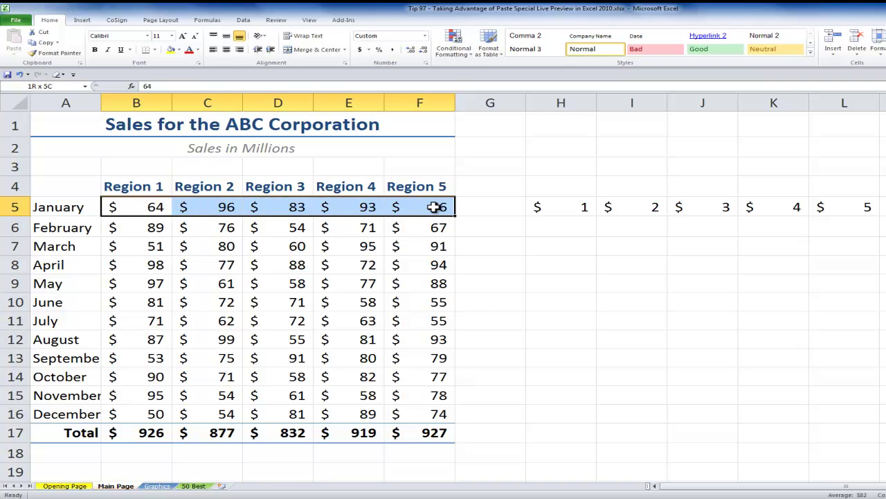
pyautogui.rightClick(352, 205)
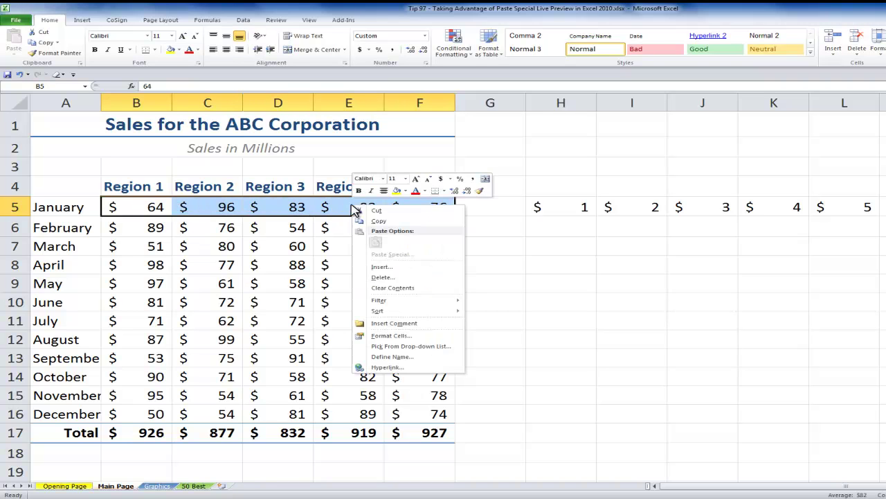
pyautogui.click(380, 221)
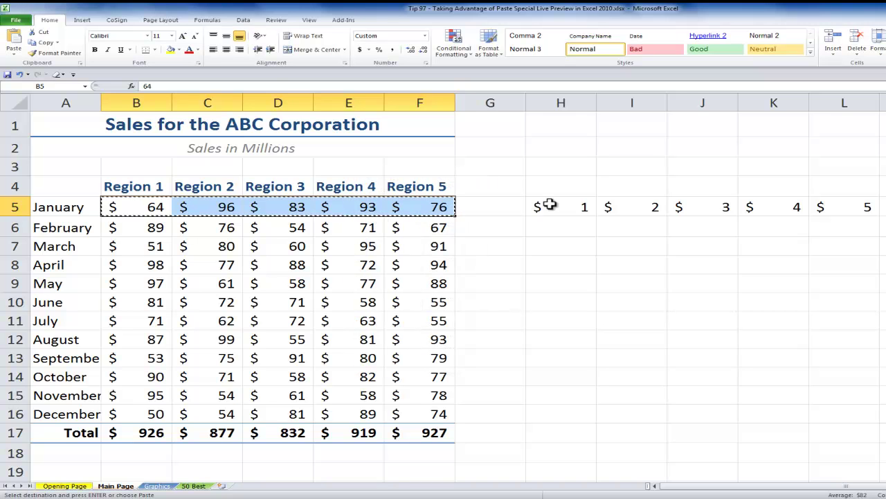
pyautogui.moveTo(569, 206); pyautogui.dragTo(826, 208)
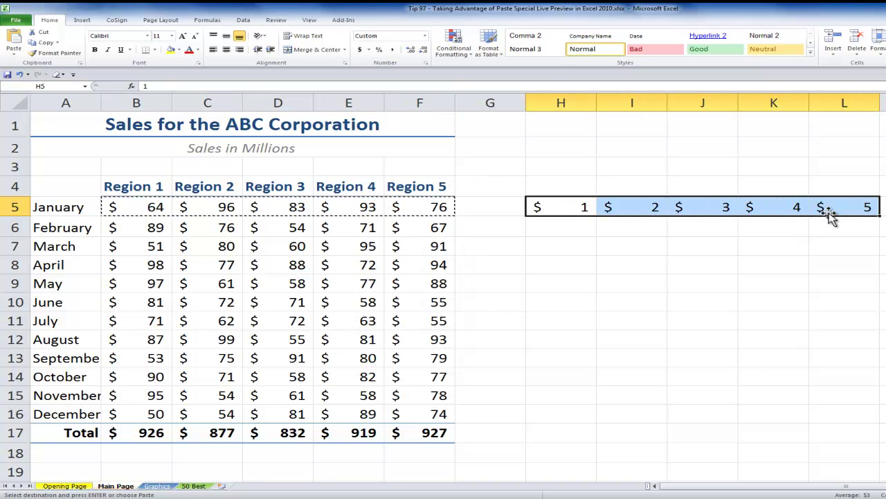
pyautogui.click(15, 55)
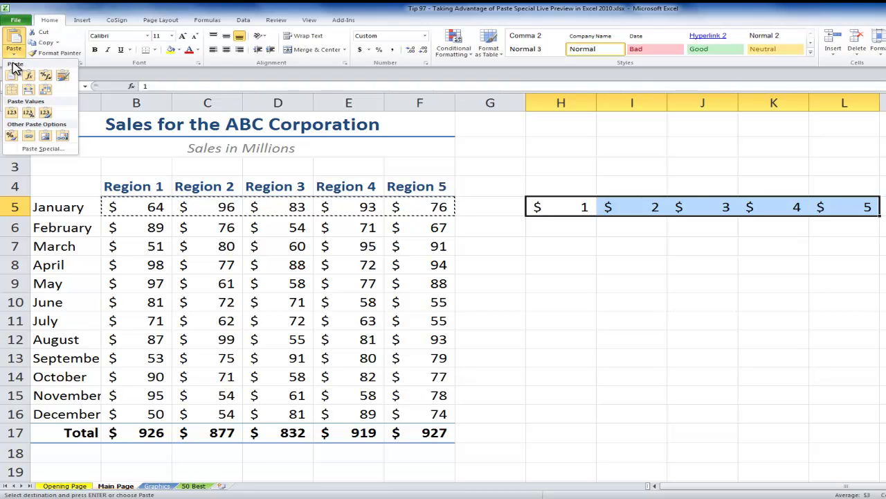
pyautogui.click(29, 138)
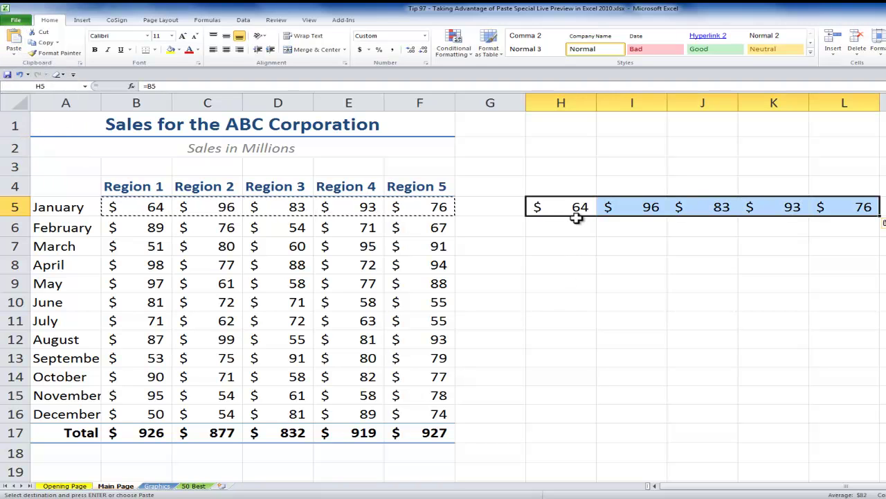
# - Change B5 to 99 to confirm linked H5 updates, undo back to 64, and select columns H:L
pyautogui.press('Escape')
pyautogui.click(154, 208)
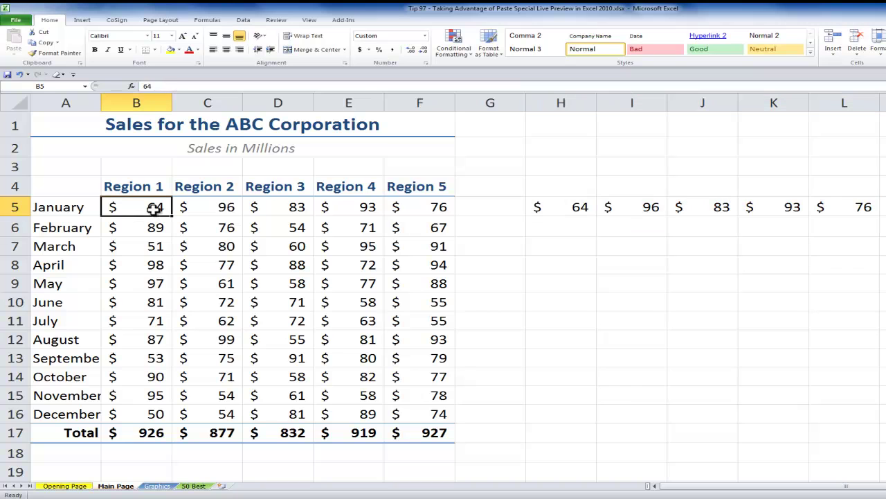
pyautogui.write('9')
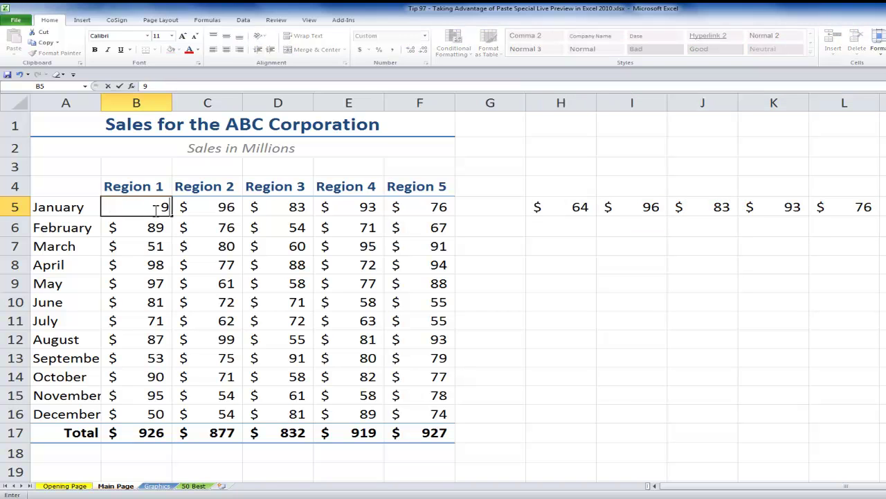
pyautogui.write('9')
pyautogui.press('Tab')
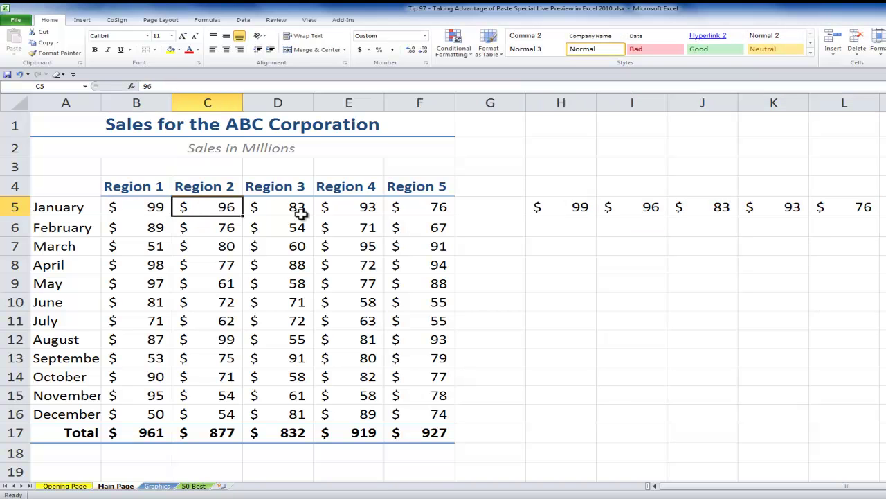
pyautogui.click(557, 208)
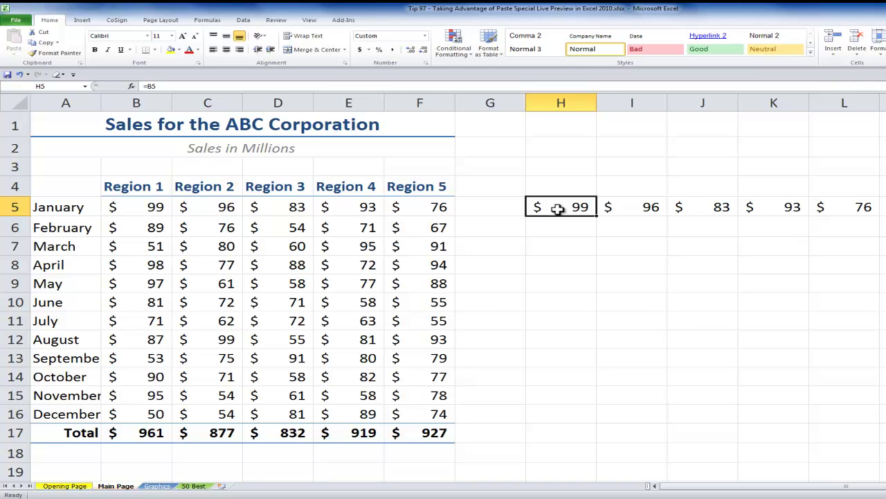
pyautogui.hotkey('ctrl', 'z')
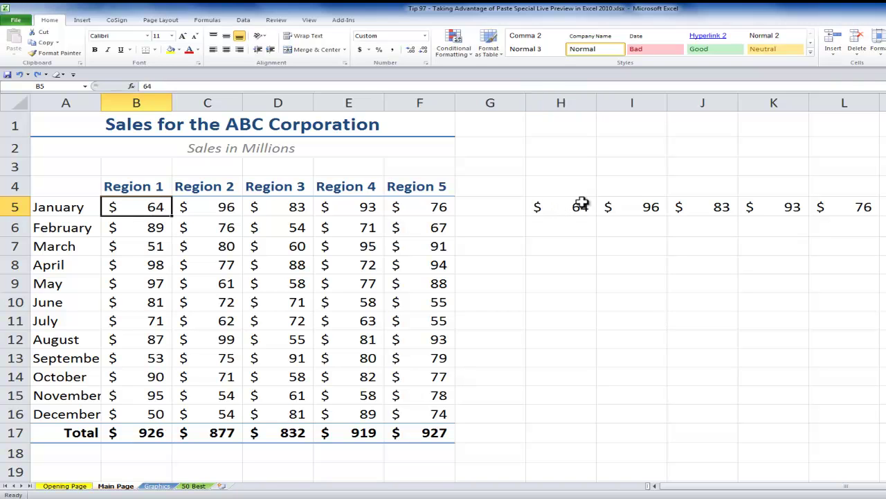
pyautogui.moveTo(541, 101); pyautogui.dragTo(885, 121)
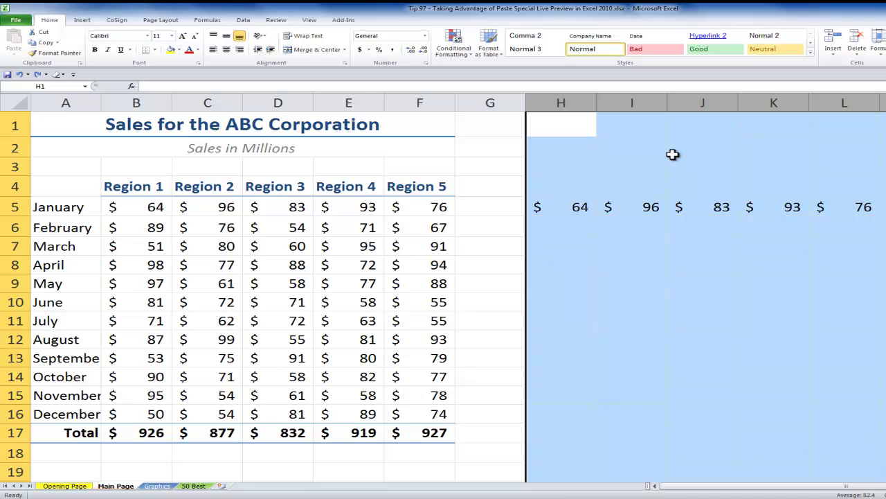
# - Delete columns H–L, recopy the sales table A4:F17, and open the paste options at H4
pyautogui.rightClick(672, 155)
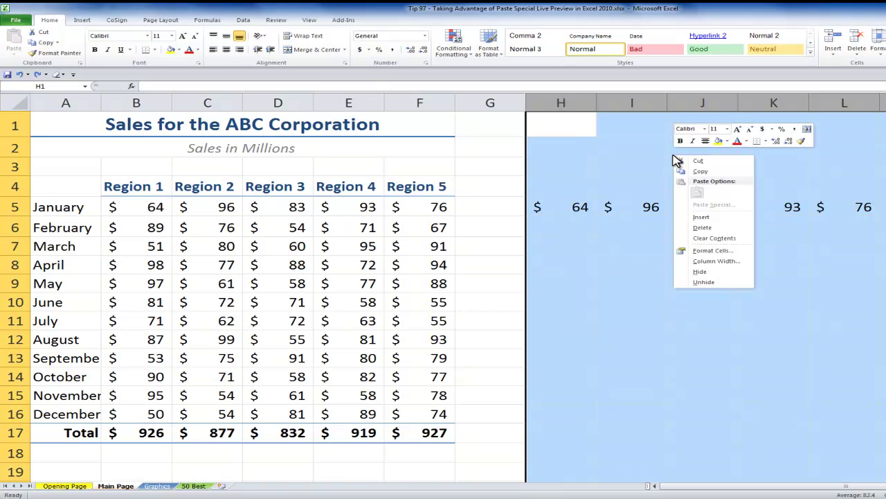
pyautogui.click(706, 228)
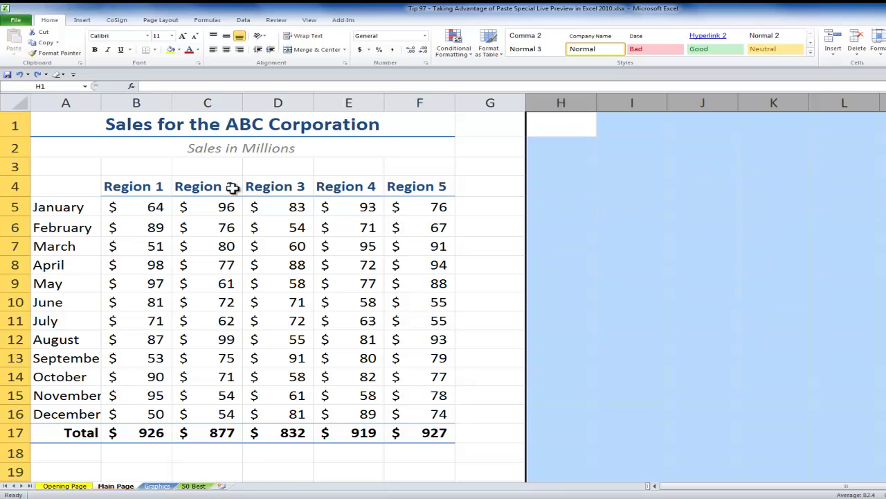
pyautogui.moveTo(69, 189); pyautogui.dragTo(405, 427)
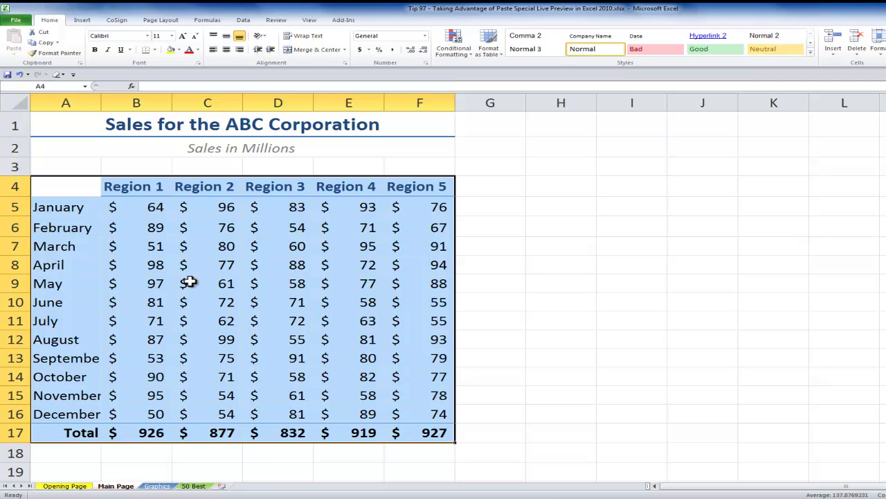
pyautogui.click(44, 43)
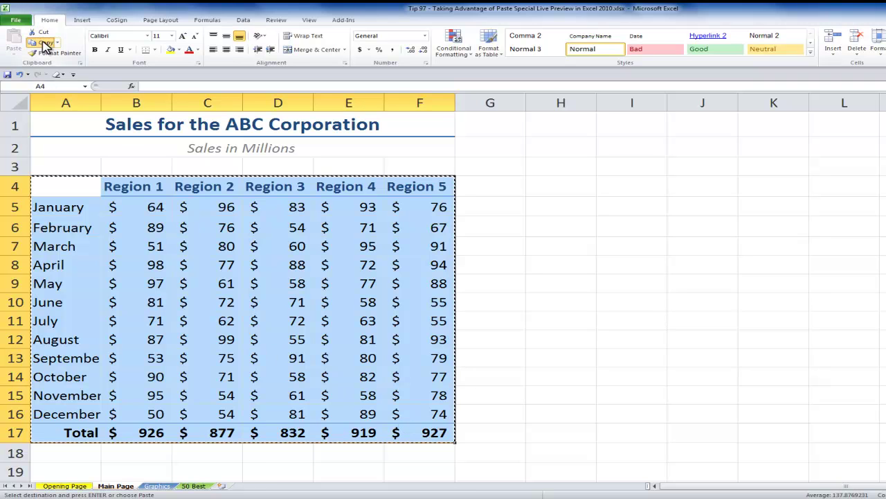
pyautogui.click(568, 187)
pyautogui.click(13, 54)
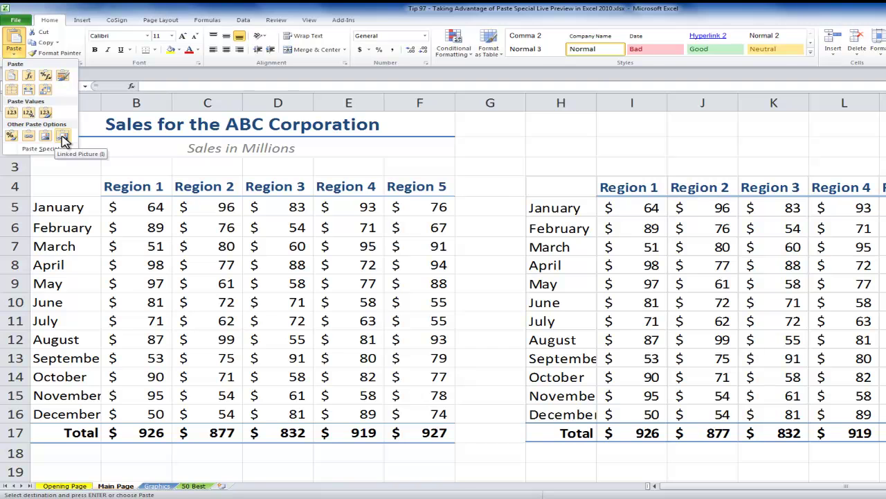
# - Paste the table as a Linked Picture at H4, move it up and shrink it to fit columns H–L
pyautogui.click(63, 137)
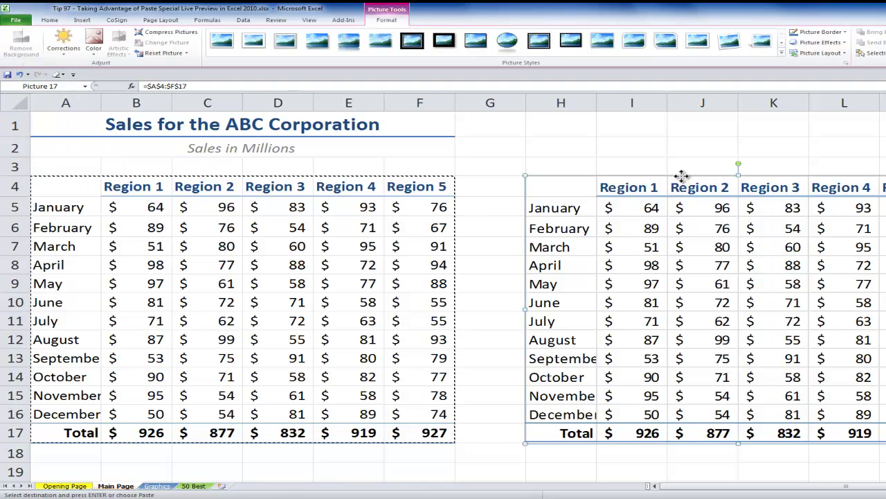
pyautogui.moveTo(682, 176); pyautogui.dragTo(693, 139)
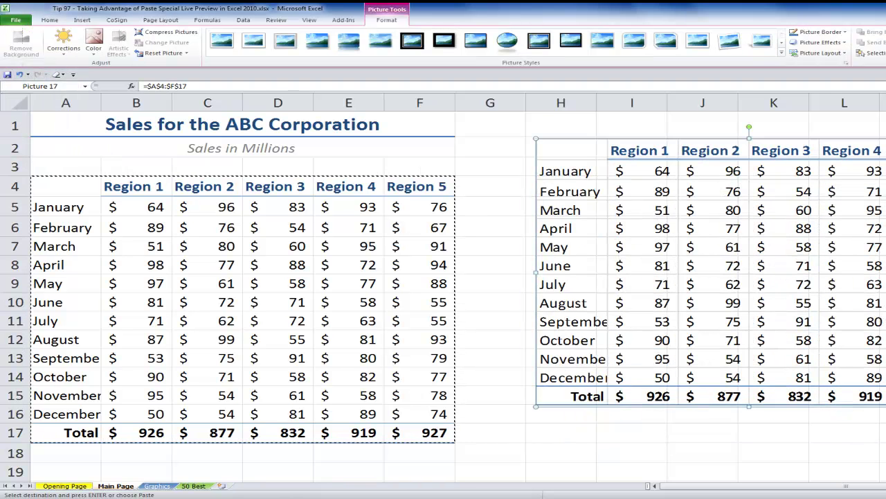
pyautogui.moveTo(885, 272); pyautogui.dragTo(840, 269)
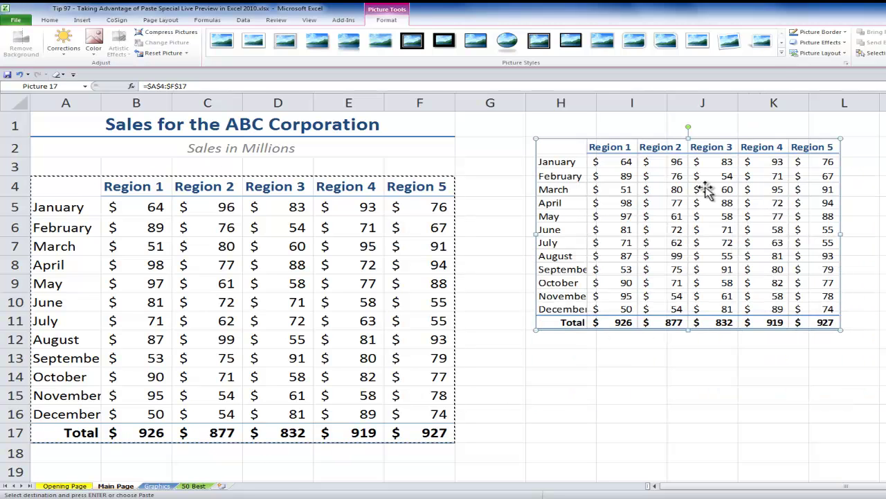
pyautogui.click(782, 53)
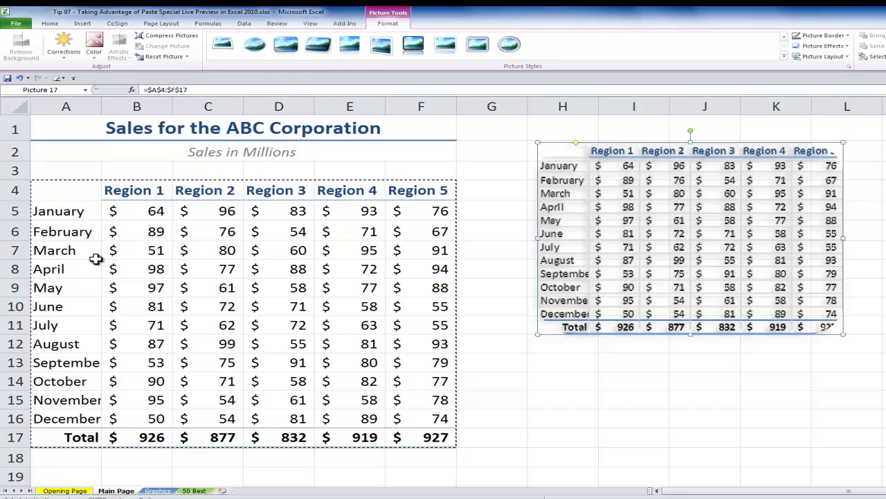
# - Show the Office Clipboard task pane from the Home tab to review the copied items, then hide it
pyautogui.click(51, 24)
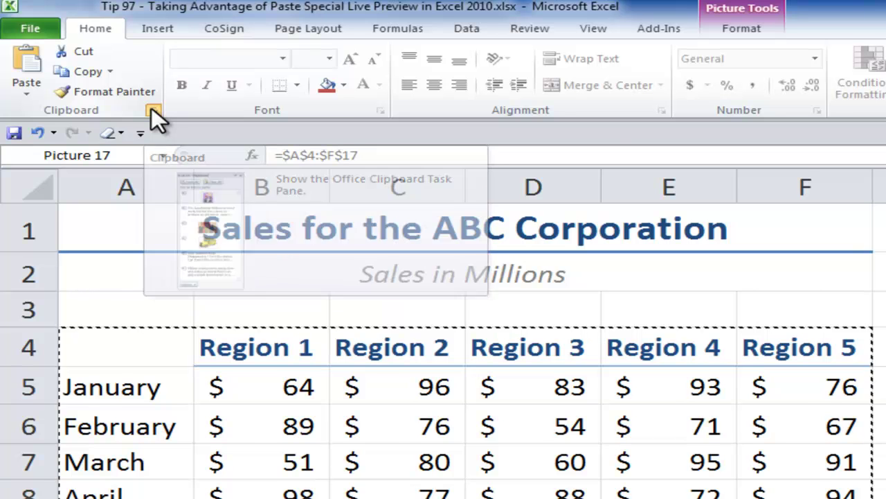
pyautogui.click(153, 111)
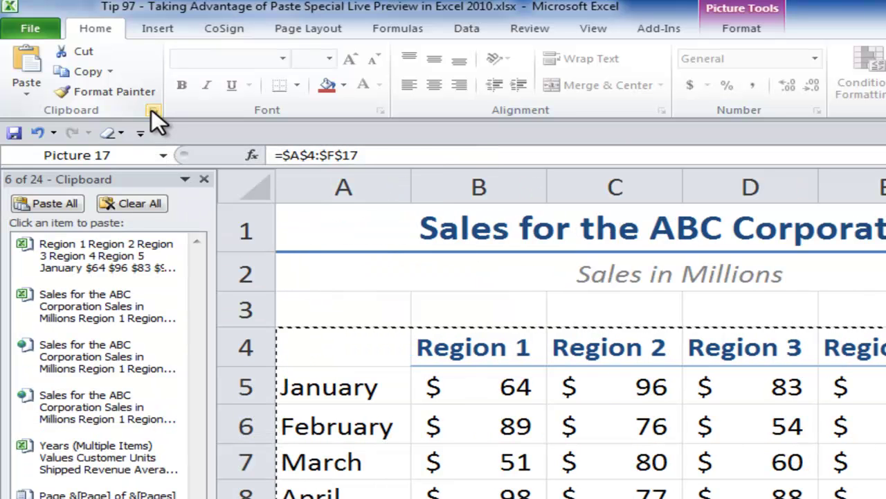
pyautogui.click(156, 110)
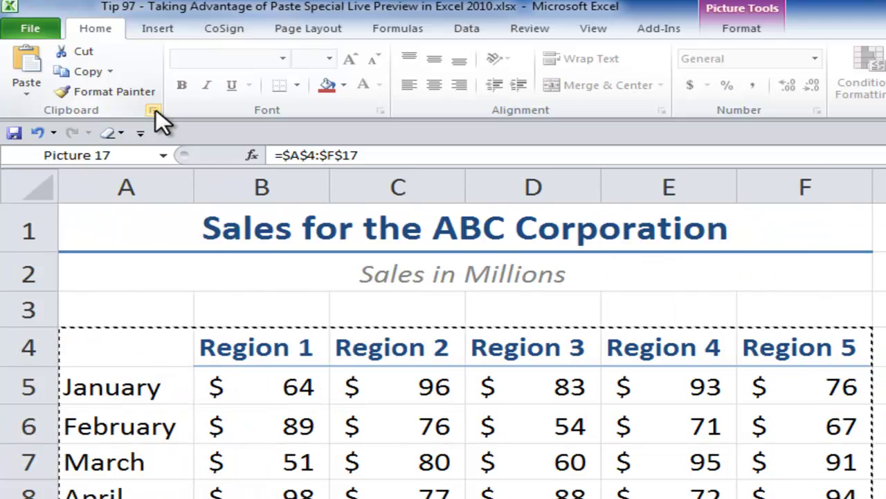
pyautogui.click(156, 108)
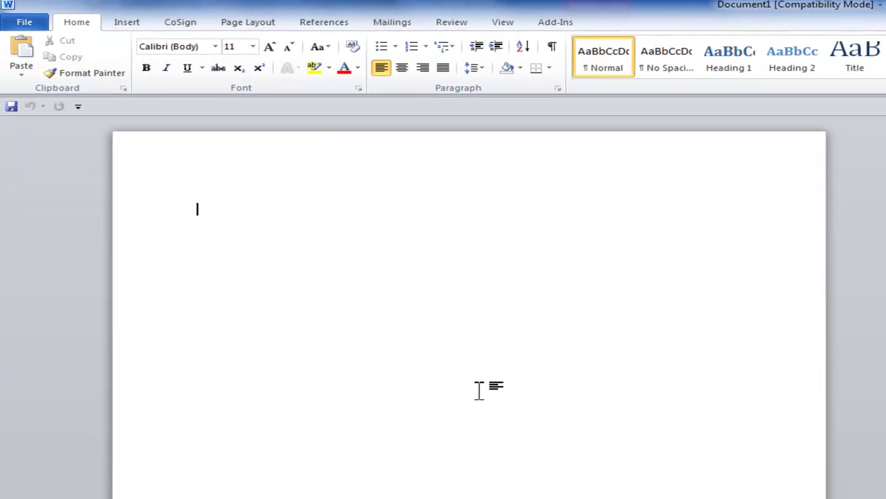
# - Paste the copied sales table into the blank Word document as a picture
pyautogui.click(123, 88)
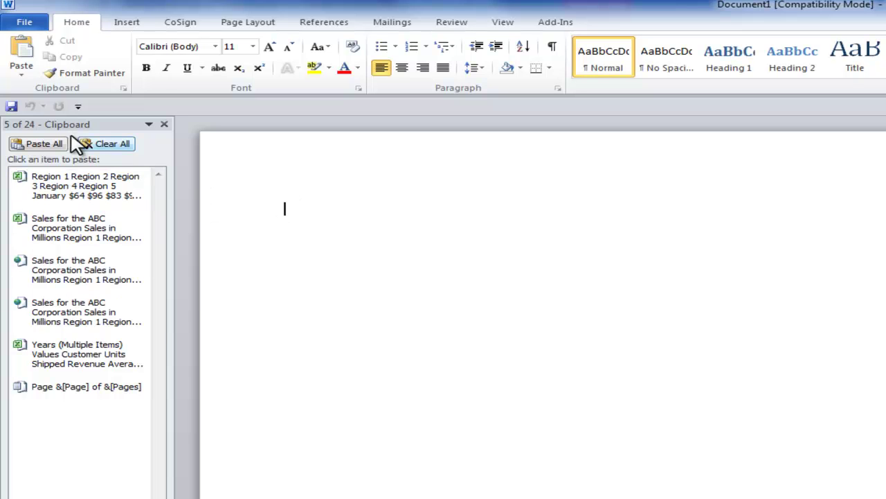
pyautogui.click(23, 77)
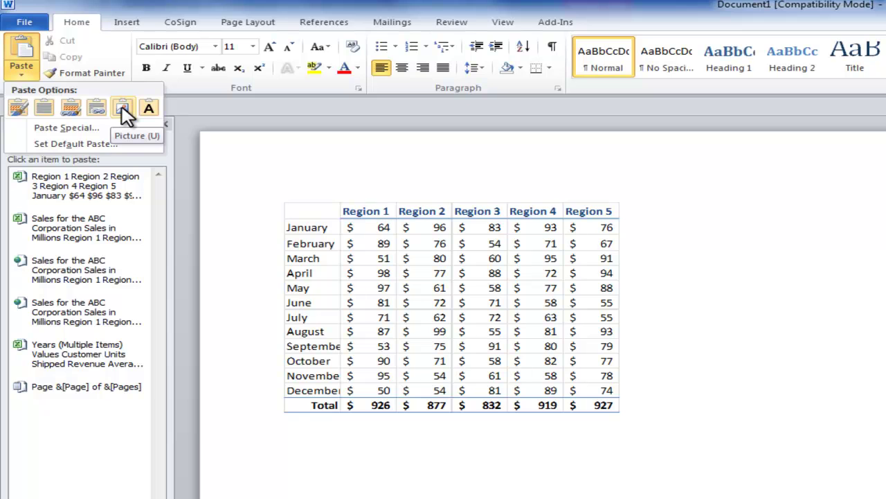
pyautogui.click(123, 110)
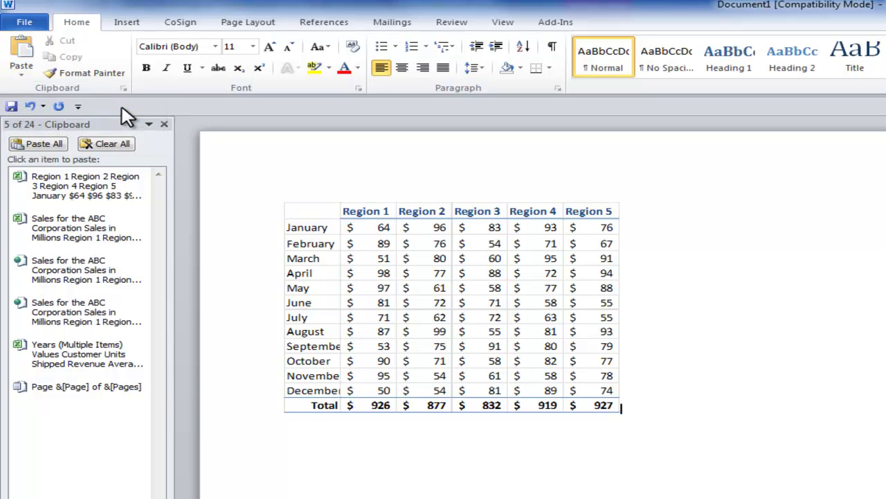
# - Select the pasted table picture and enlarge it from its corner handle
pyautogui.click(547, 341)
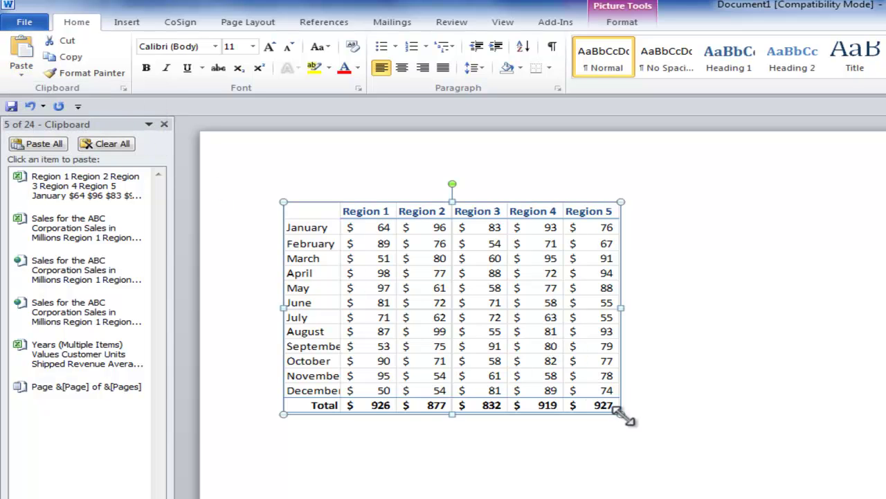
pyautogui.moveTo(623, 414); pyautogui.dragTo(679, 450)
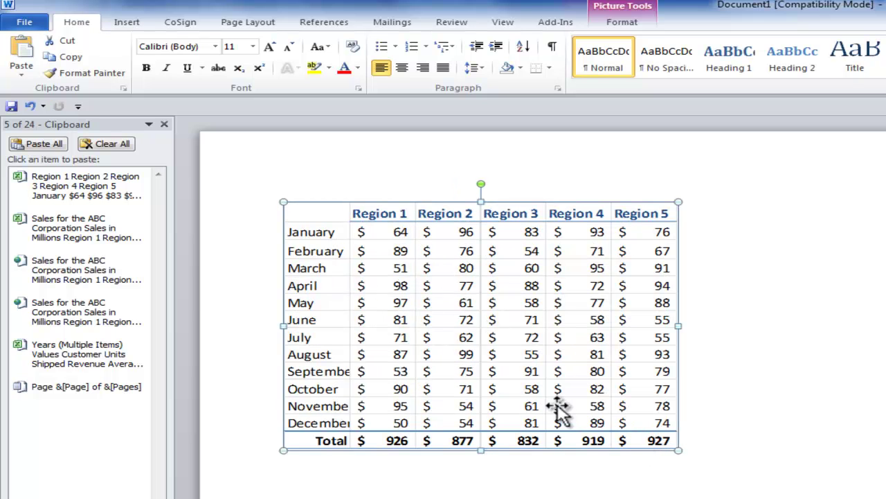
pyautogui.click(629, 25)
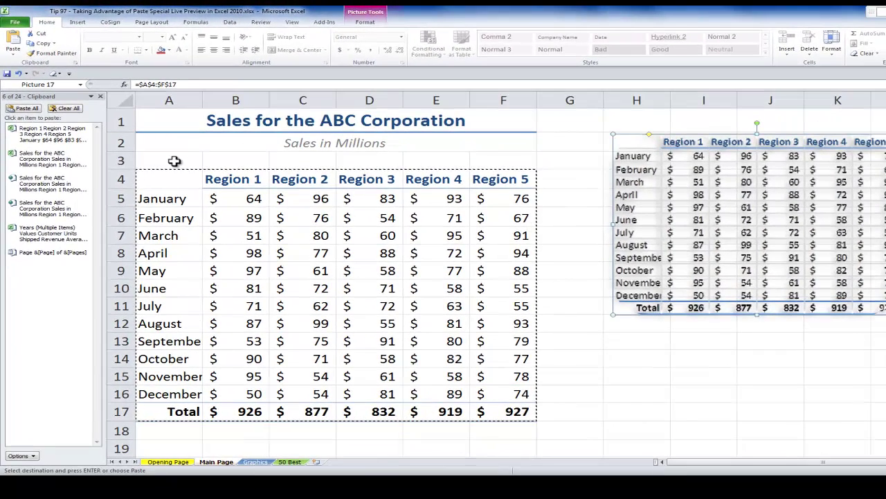
# - Clear the sales table's copy marquee with Esc and switch to the 50 Best sheet
pyautogui.press('Escape')
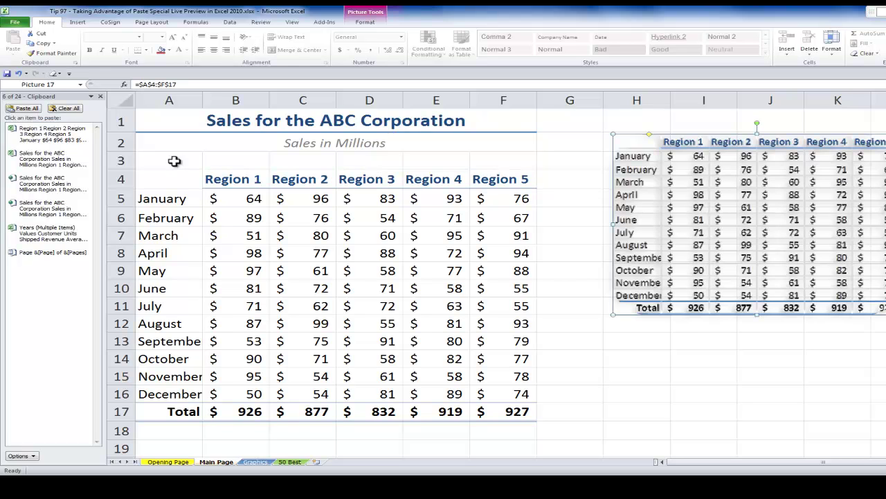
pyautogui.click(289, 462)
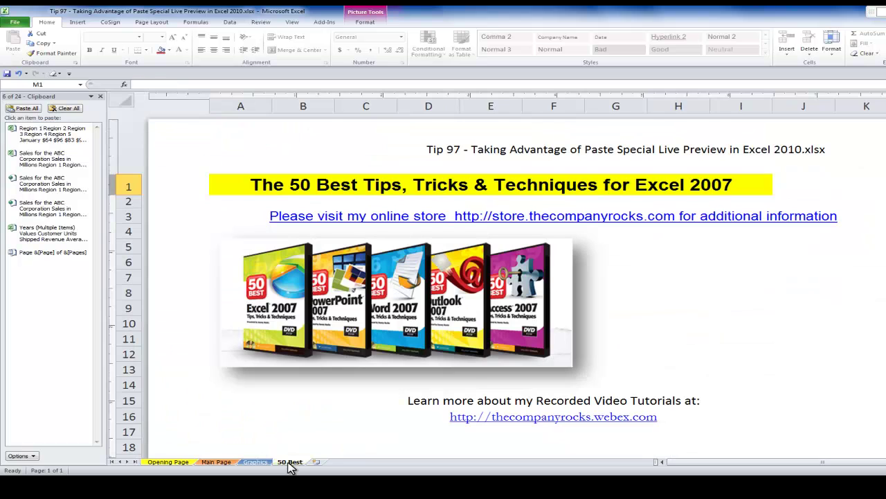